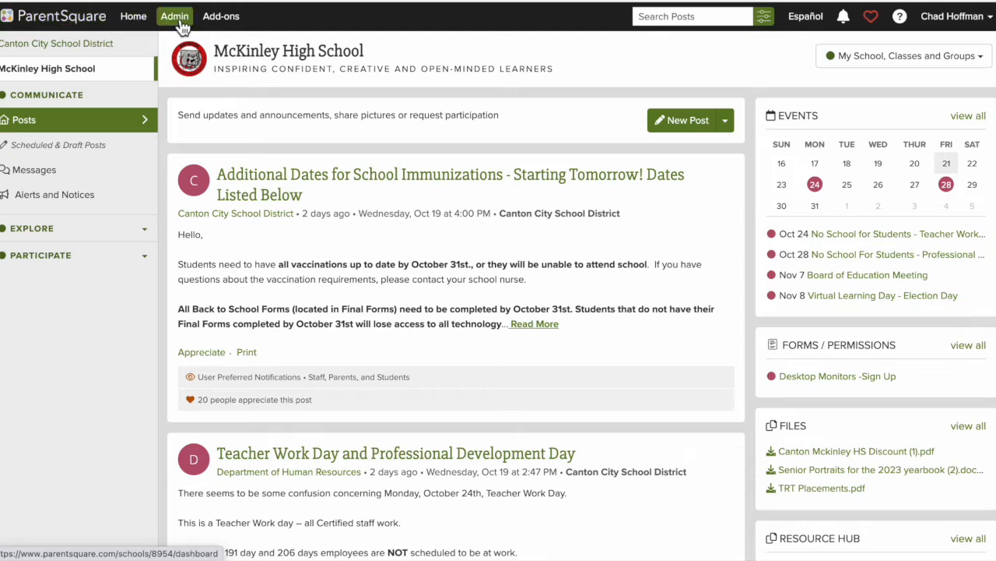
Open the Appointment Sign Ups generator from the school's add-ons.
left_click(222, 19)
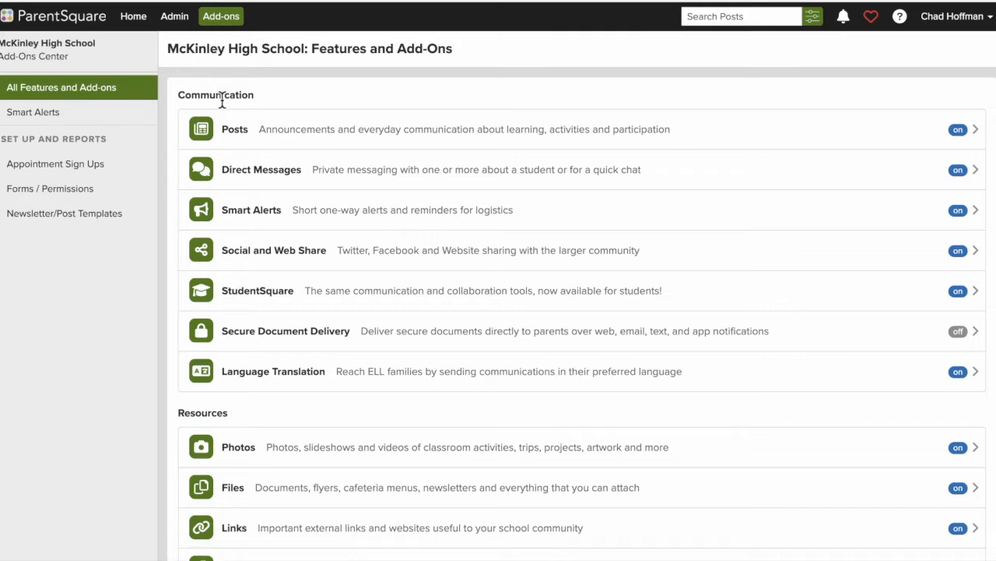
scroll(238, 210, "down", 5)
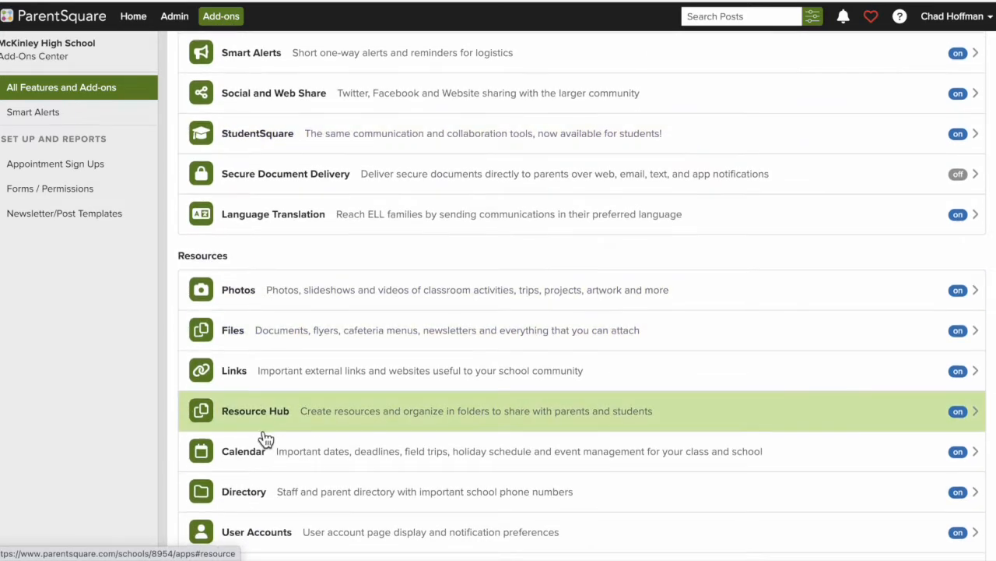
scroll(265, 436, "down", 5)
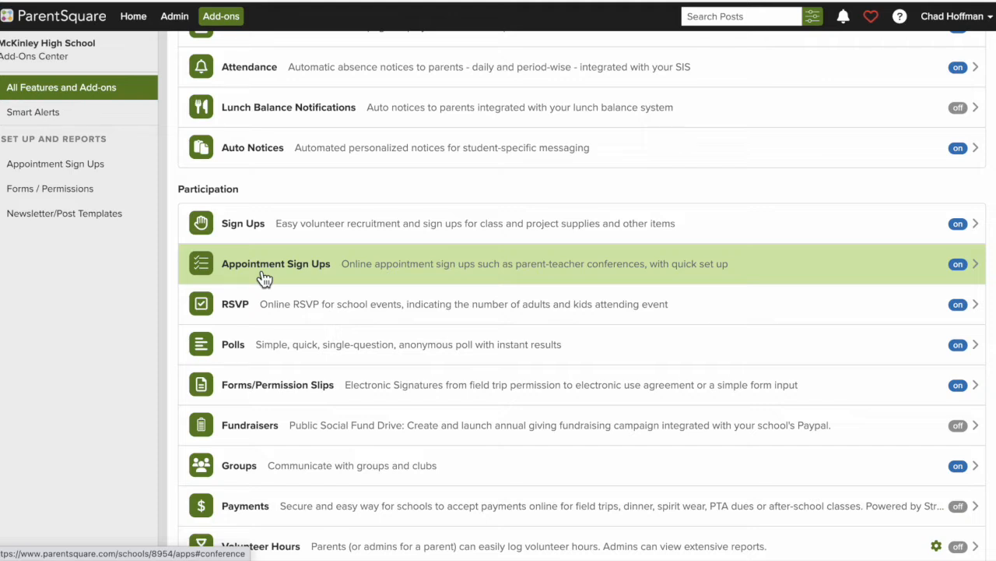
left_click(97, 167)
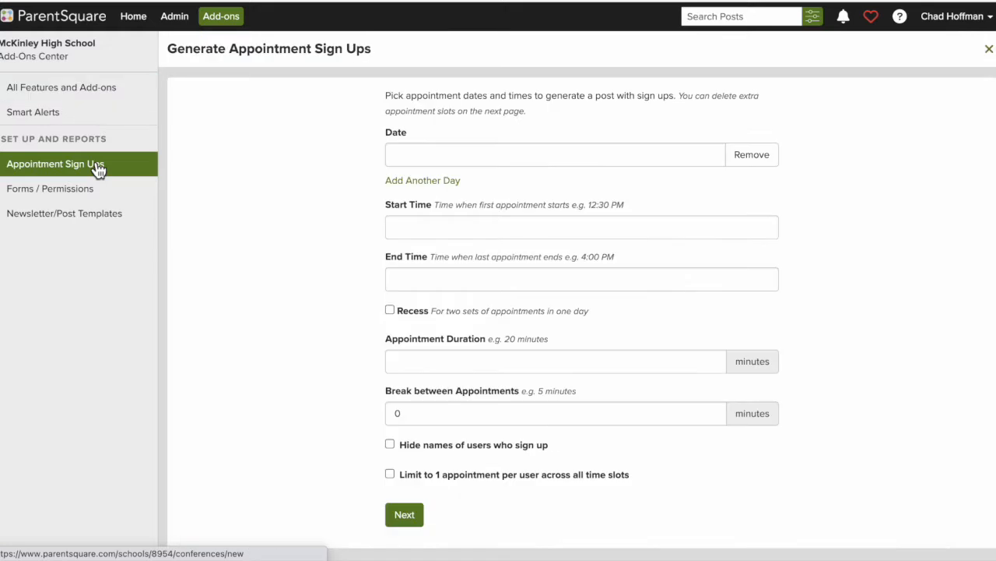
Set the appointment date to Wednesday, 11/02/2022.
left_click(422, 158)
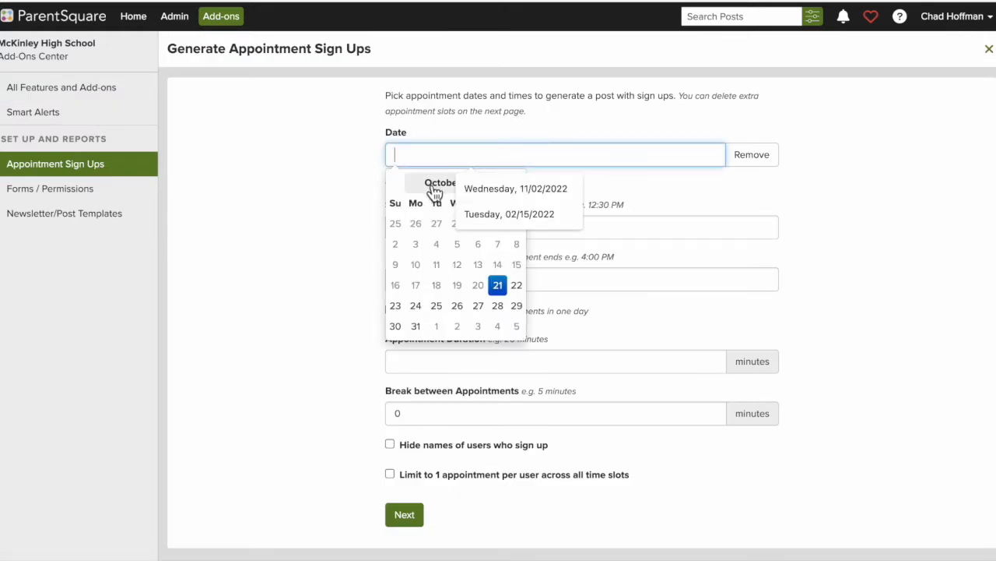
left_click(434, 186)
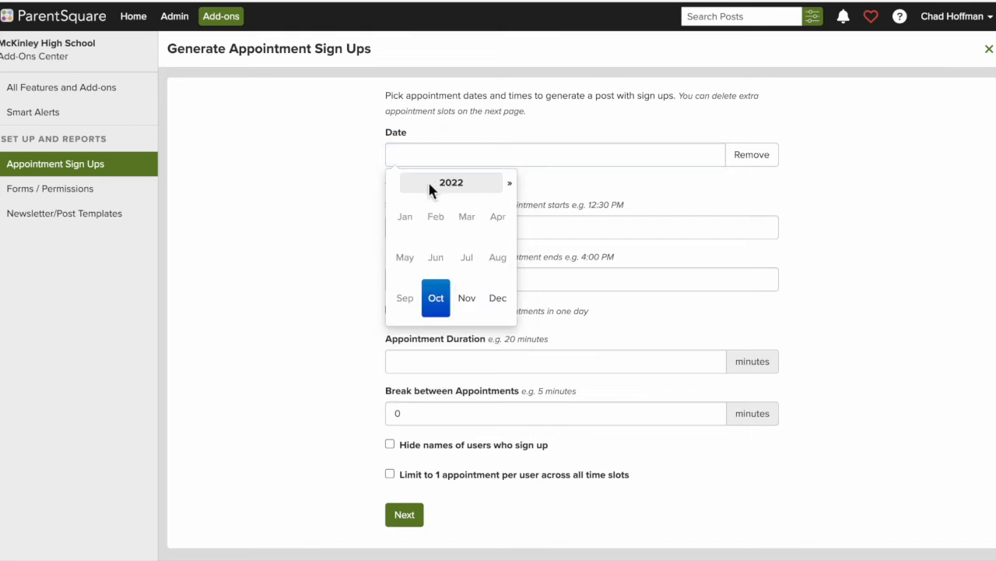
left_click(467, 298)
left_click(457, 223)
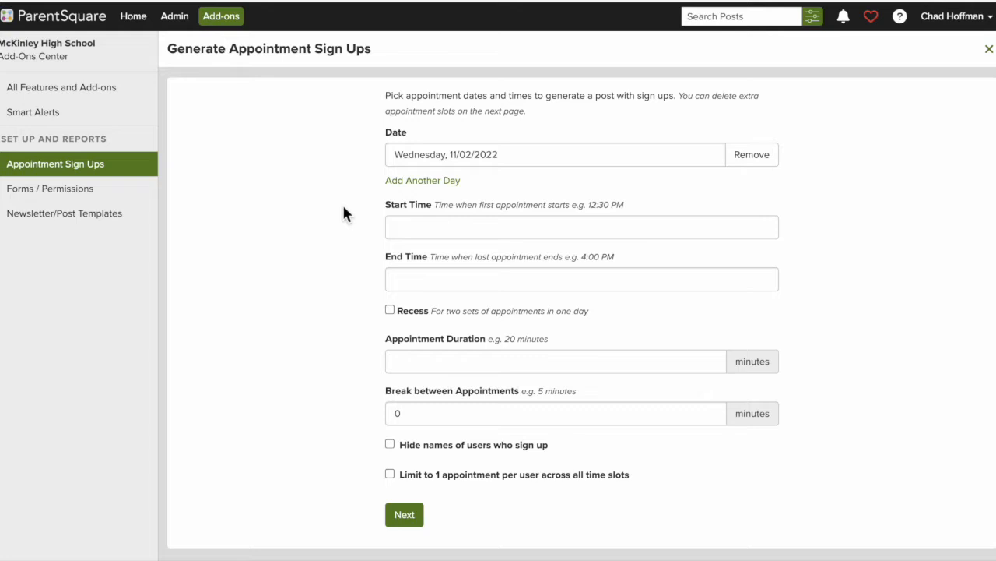
Set the start time of the first appointment to 03:15 PM.
left_click(410, 233)
type("12:30 PM")
left_click_drag(394, 230, 402, 234)
type("0800a")
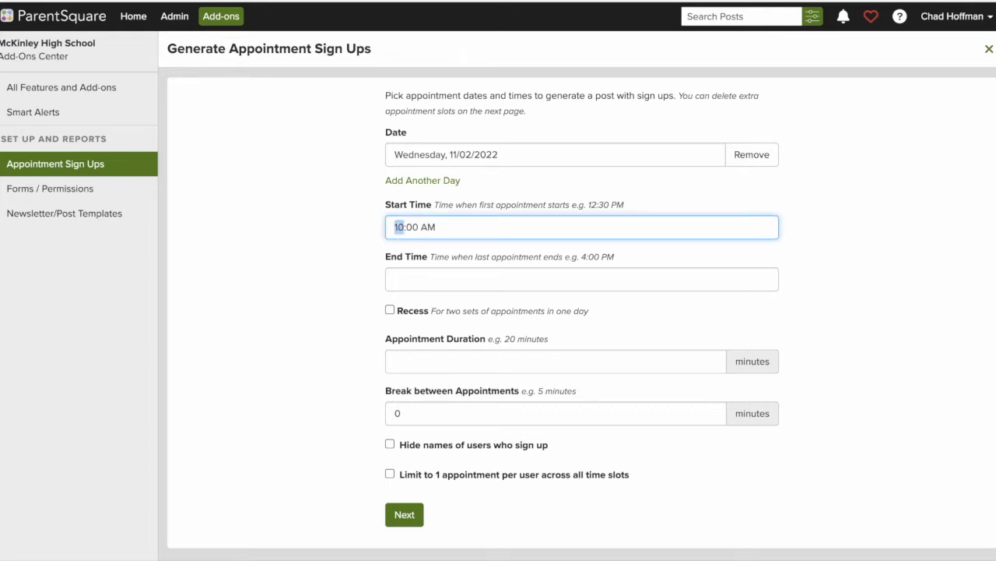
type("035")
type("15")
key("shift+Tab")
key("Up")
key("Up")
key("Up")
key("Up")
key("Up")
key("Up")
key("Up")
key("Up")
key("Up")
key("Up")
key("Up")
key("Up")
Set the end time of the last appointment to 06:30 PM.
left_click(419, 278)
type("4:00 PM")
key("Up")
key("Up")
key("Up")
key("Up")
key("Up")
key("Up")
key("Up")
key("Up")
key("Up")
key("Up")
key("Up")
key("Up")
key("Up")
key("Up")
key("Up")
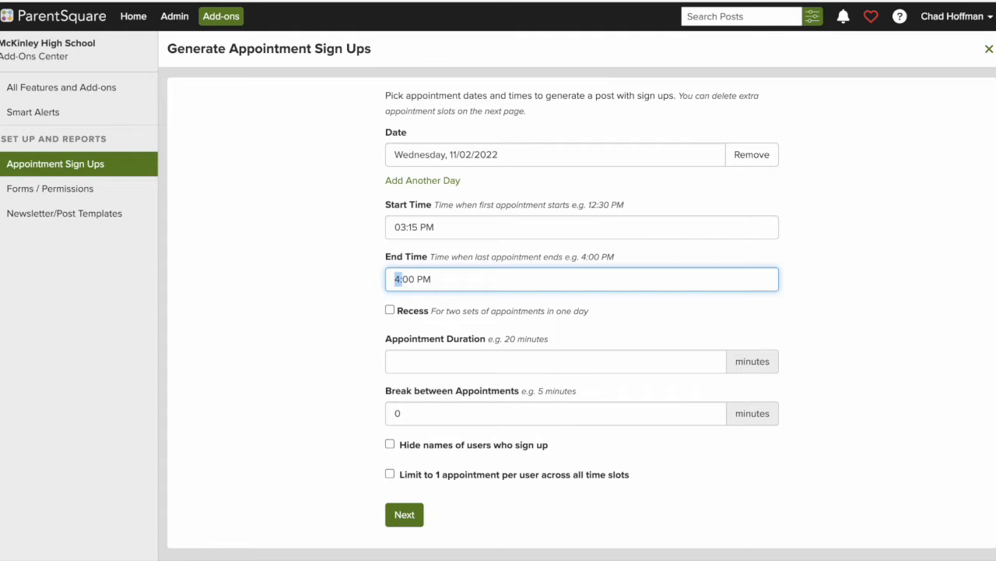
key("Down")
key("Down")
key("Down")
key("Down")
key("Down")
key("Down")
key("Down")
key("Down")
key("Down")
key("Down")
key("Down")
key("Down")
key("Right")
type("25")
key("Up")
Generate 15-minute appointment slots with hidden names of users who sign up and a limit of 1 appointment per user.
left_click(424, 362)
left_click(482, 394)
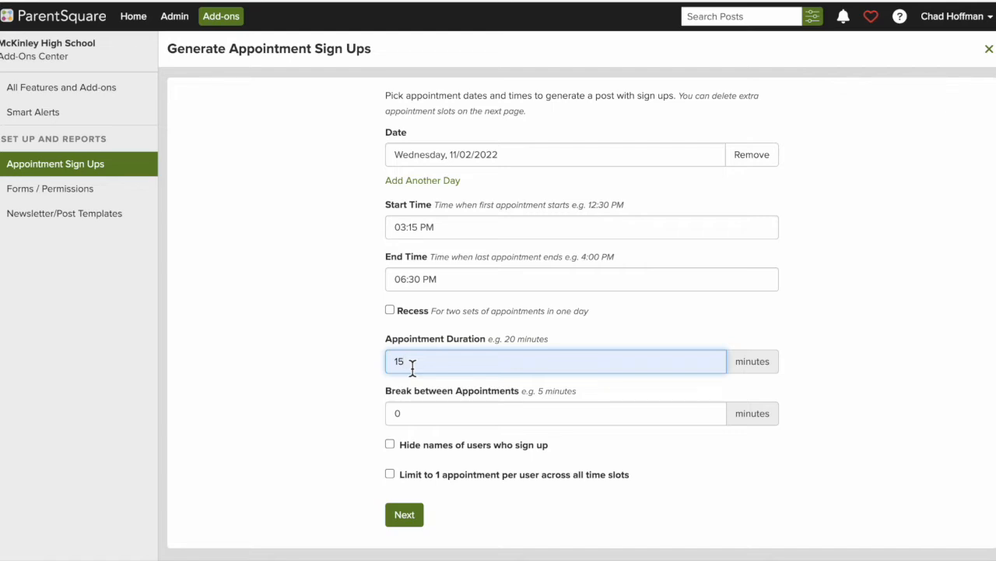
left_click(390, 444)
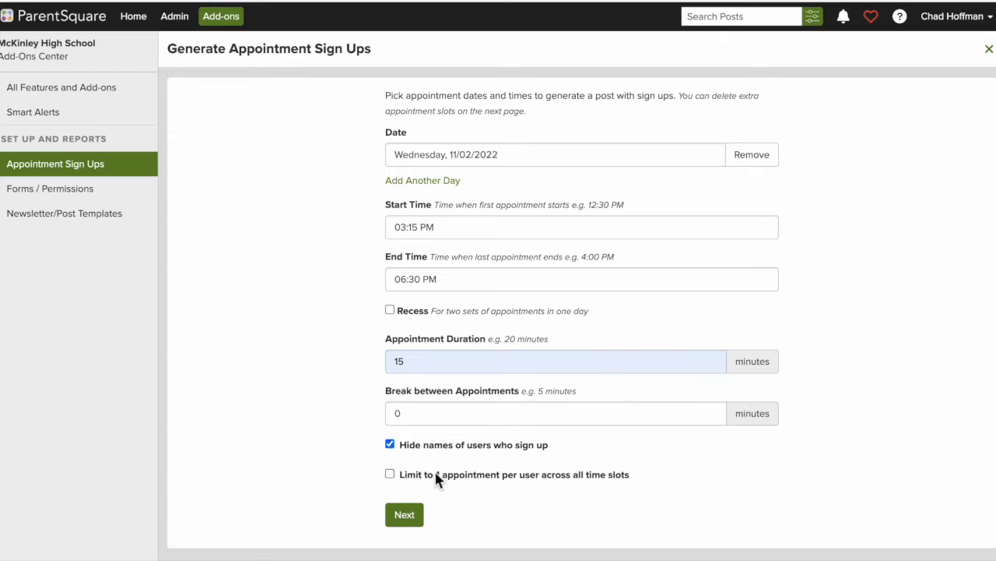
left_click(390, 475)
left_click(404, 516)
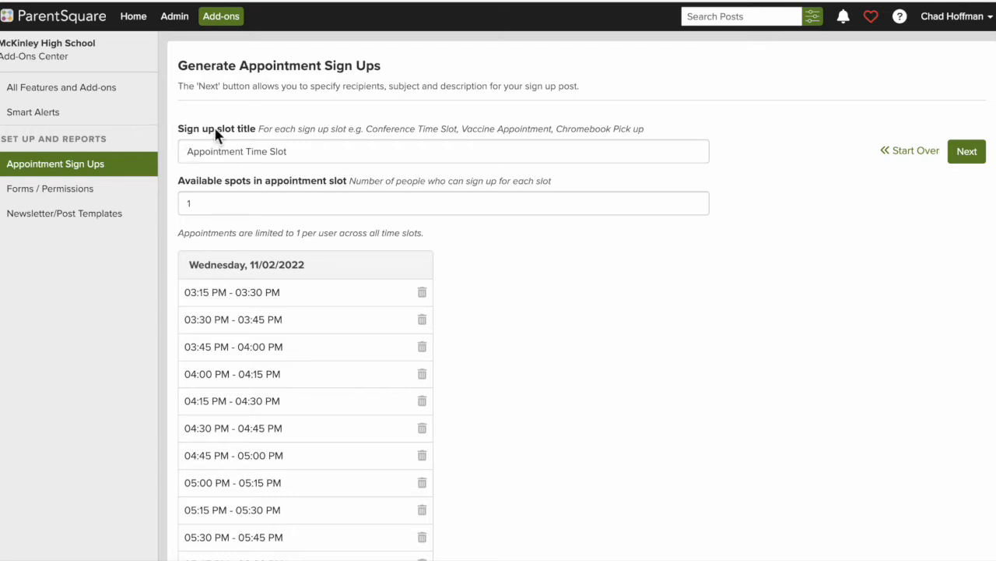
Title the sign up slots "Conference Time Slot" and continue to the post details.
left_click(246, 153)
left_click_drag(246, 153, 185, 154)
type("Conference")
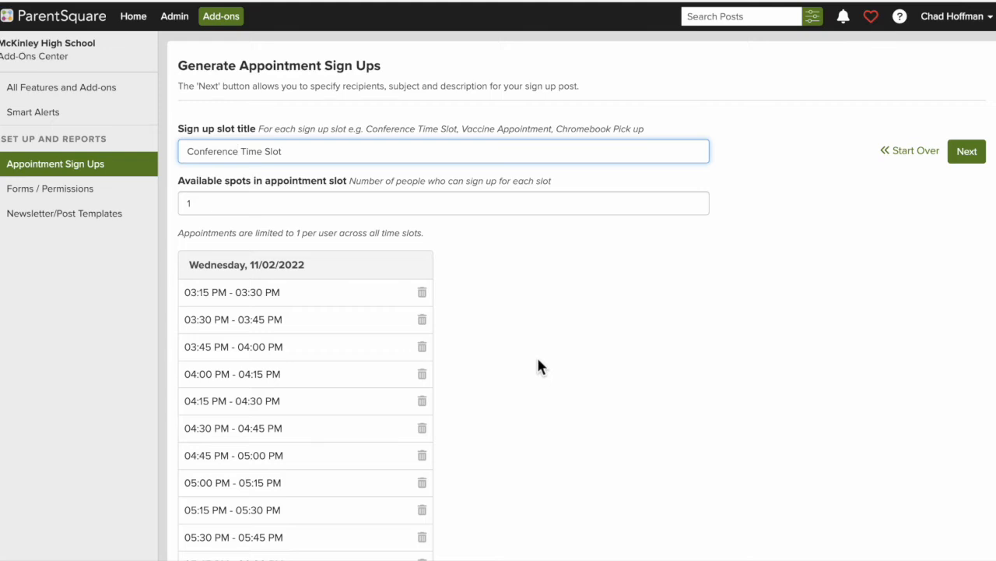
scroll(541, 366, "down", 3)
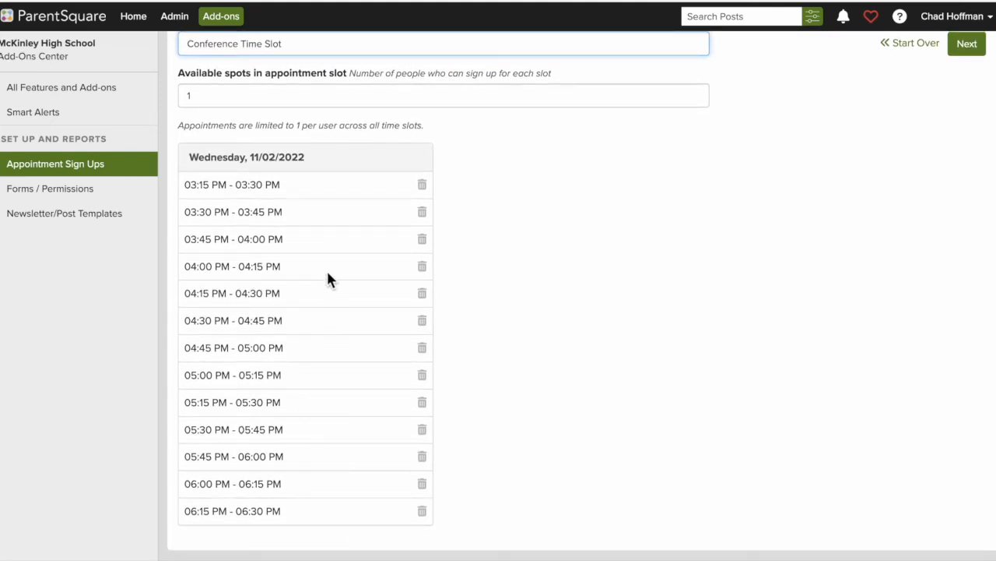
scroll(584, 261, "up", 3)
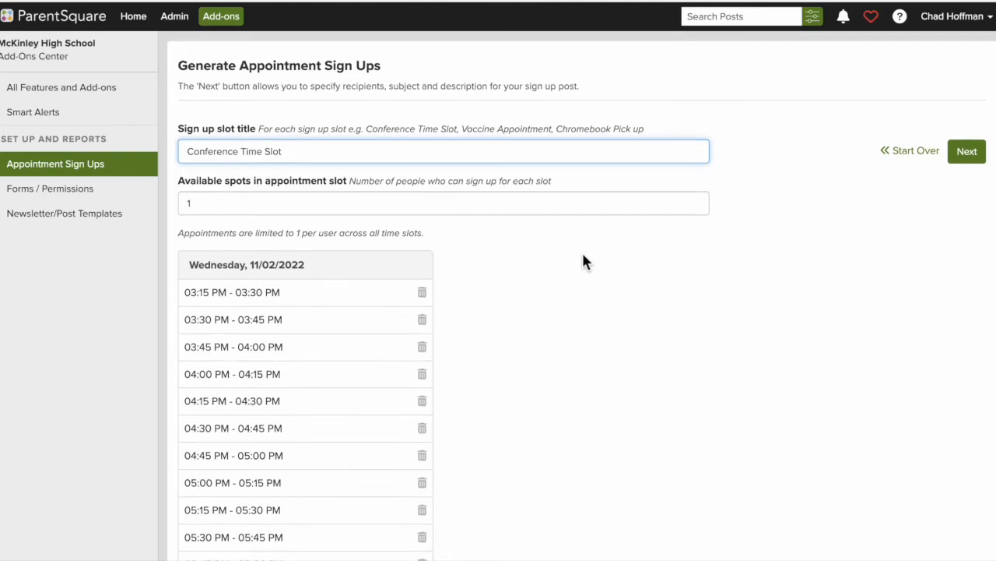
left_click(973, 159)
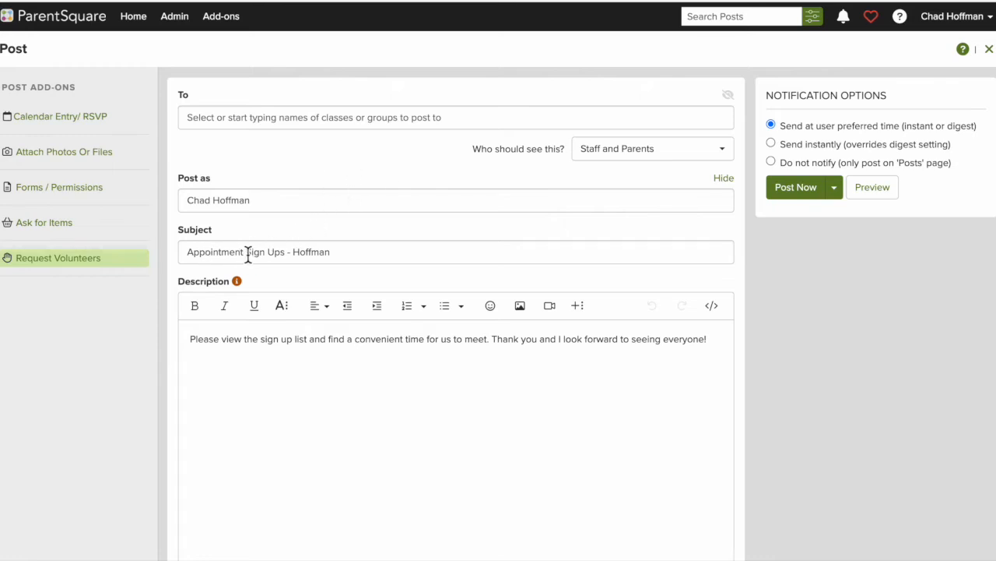
Change the post subject to start with "Parent Teacher Conference Sign Ups", keeping the teacher's surname at the end.
left_click_drag(244, 253, 180, 251)
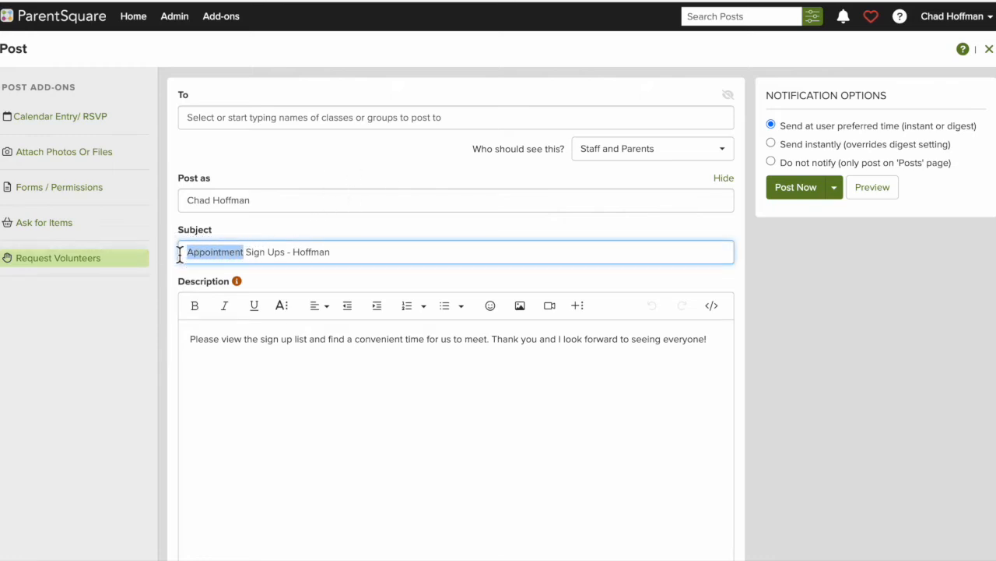
type("Conference")
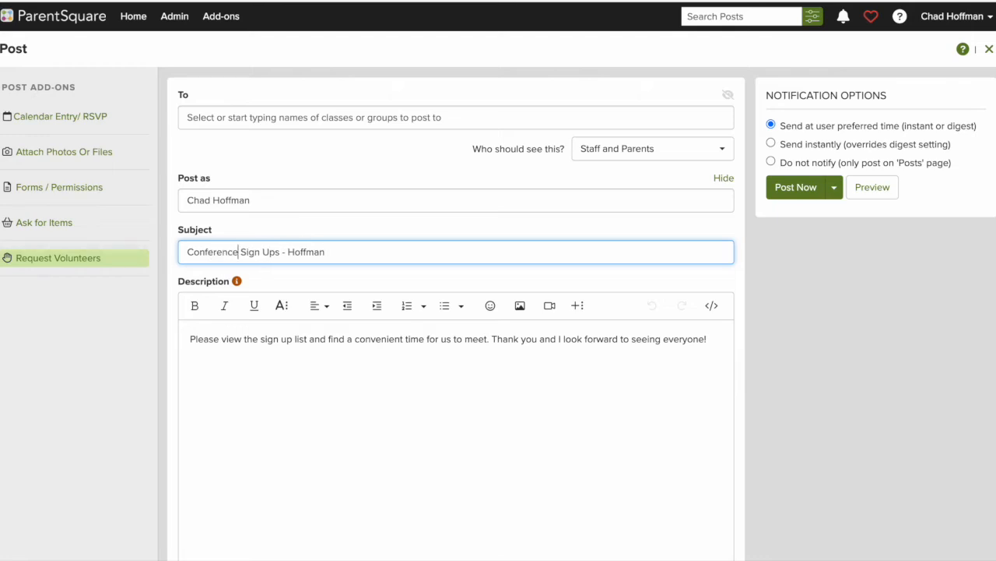
left_click(186, 253)
type("Parent Teacher")
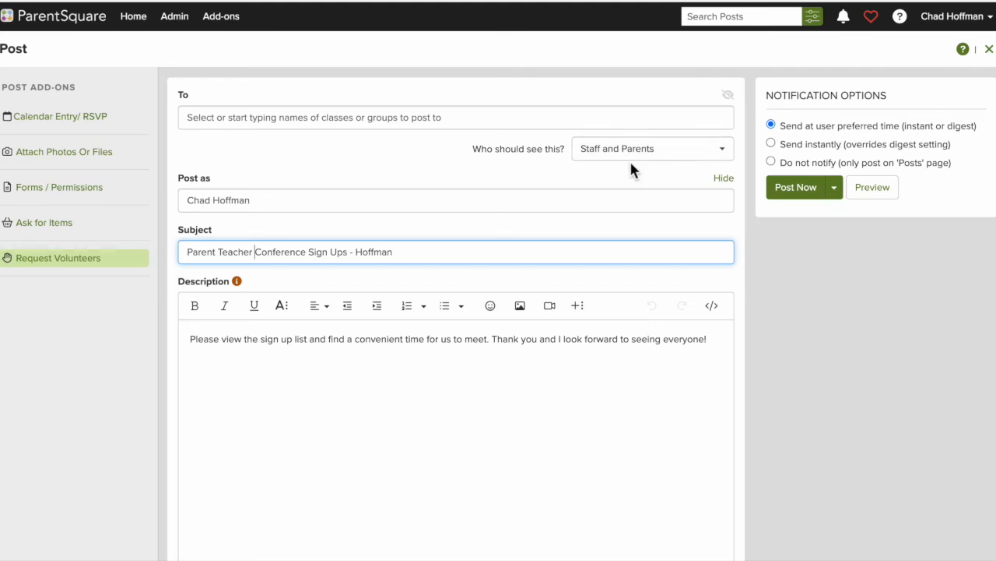
Restrict who should see the post to Parents only by excluding Staff.
left_click(724, 152)
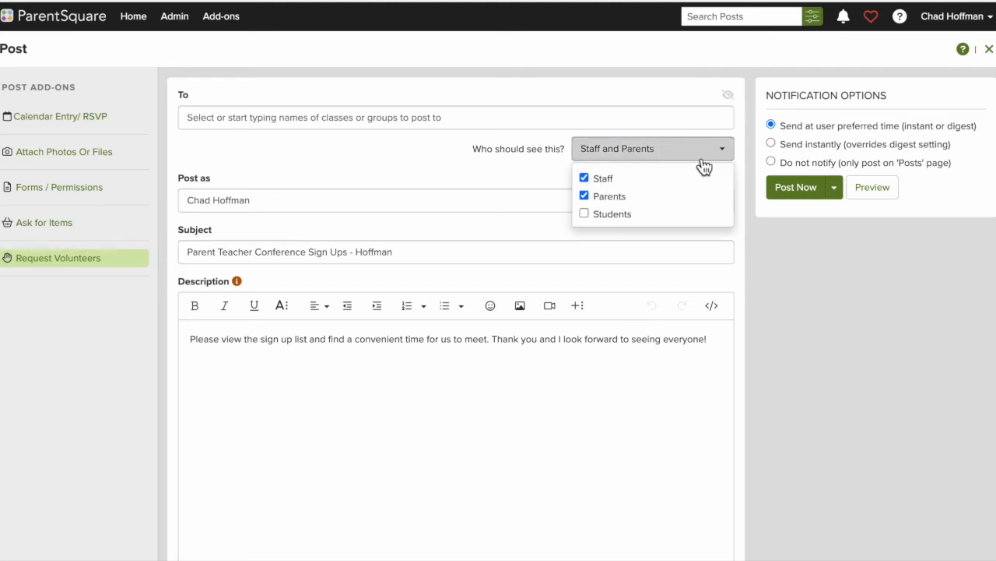
left_click(585, 179)
left_click(536, 181)
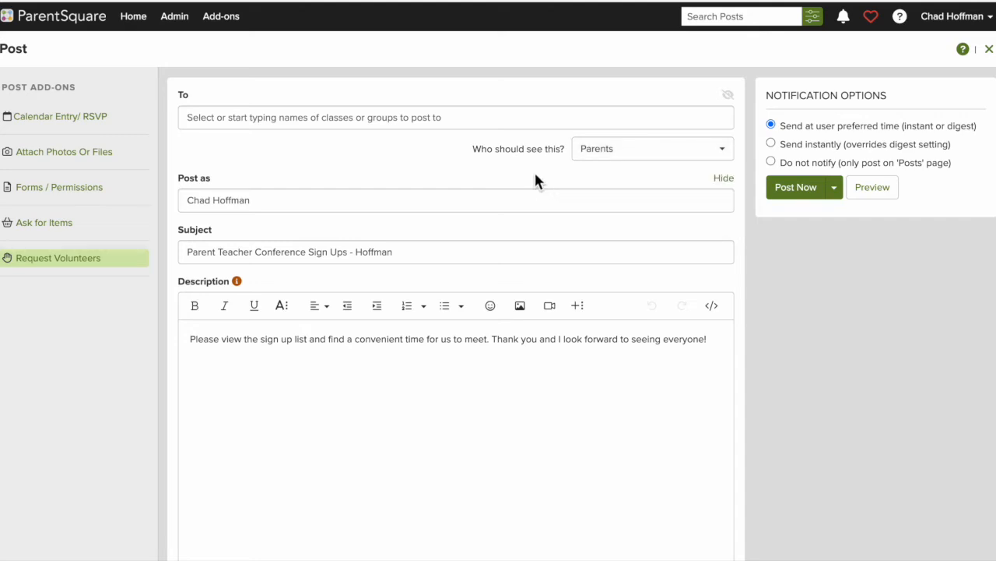
Address the post to the 9th Grade and 10th Grade groups.
left_click(333, 125)
scroll(311, 198, "down", 5)
scroll(311, 222, "down", 3)
scroll(311, 221, "up", 4)
scroll(311, 222, "up", 5)
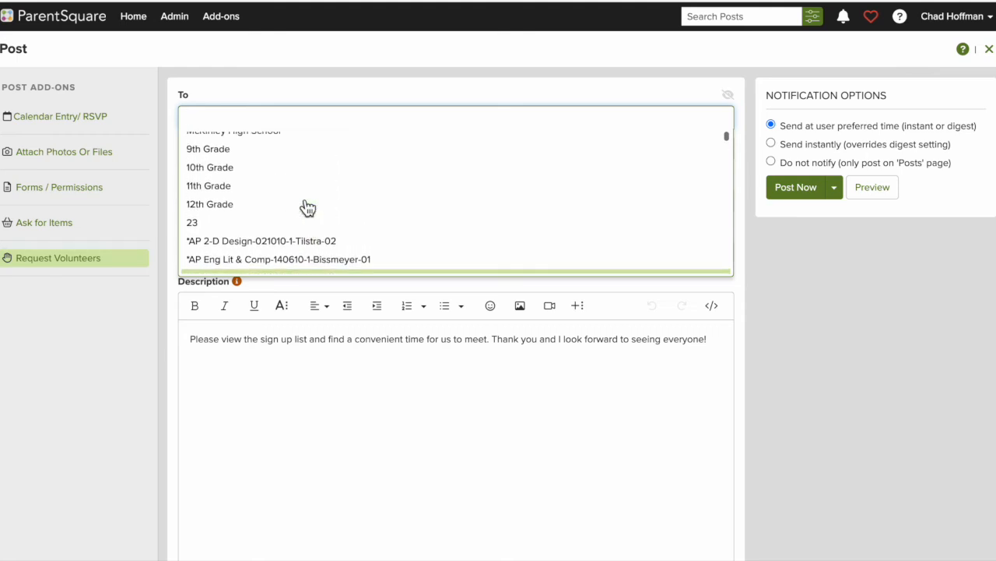
scroll(304, 198, "up", 1)
left_click(284, 159)
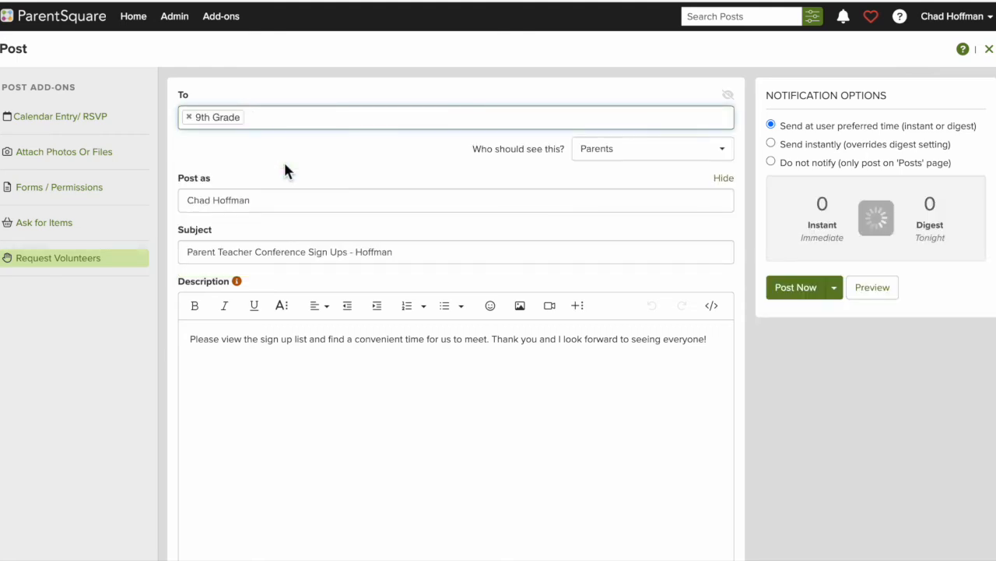
left_click(281, 118)
left_click(260, 162)
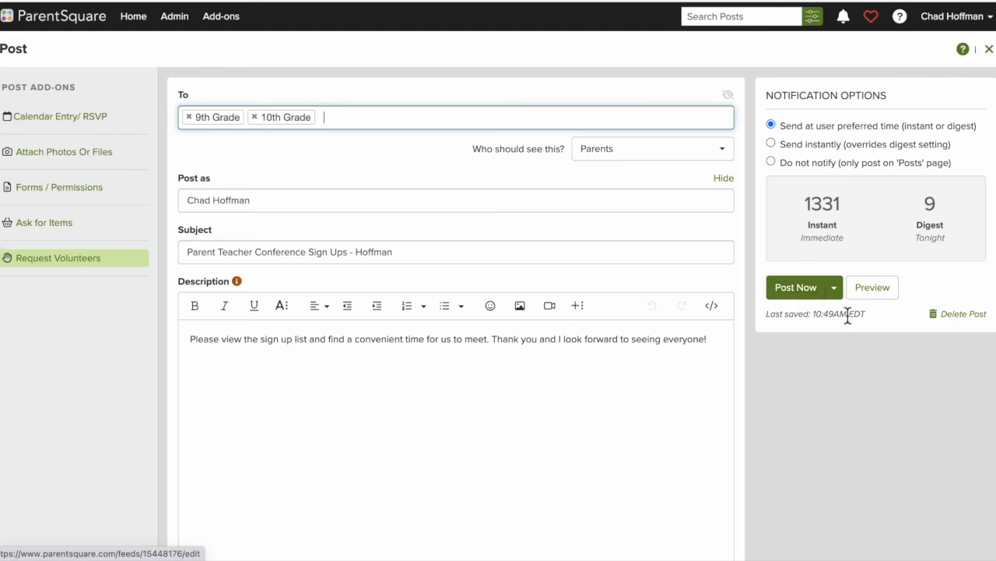
Preview the sign up post and review its full list of conference time slots.
left_click(880, 300)
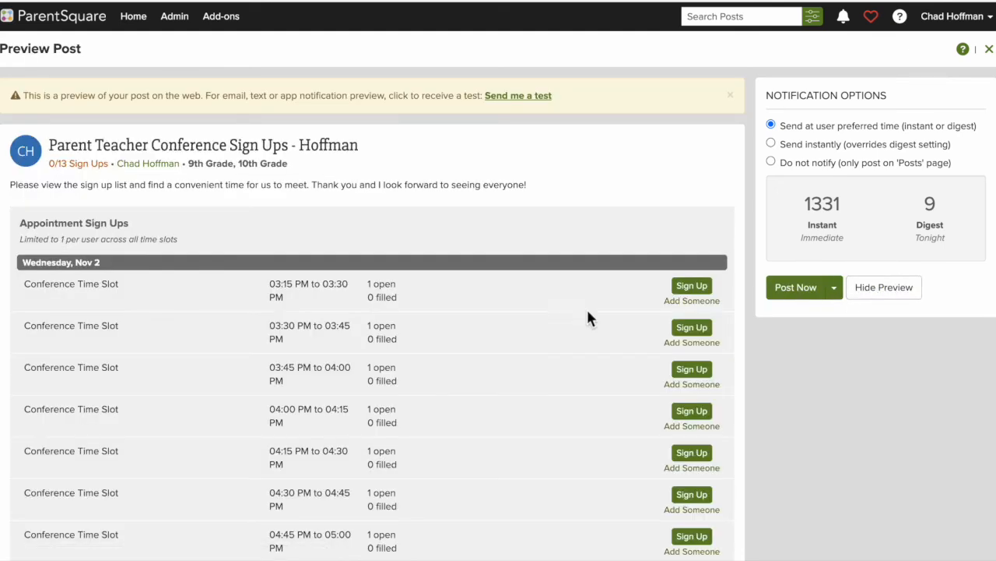
scroll(519, 376, "down", 2)
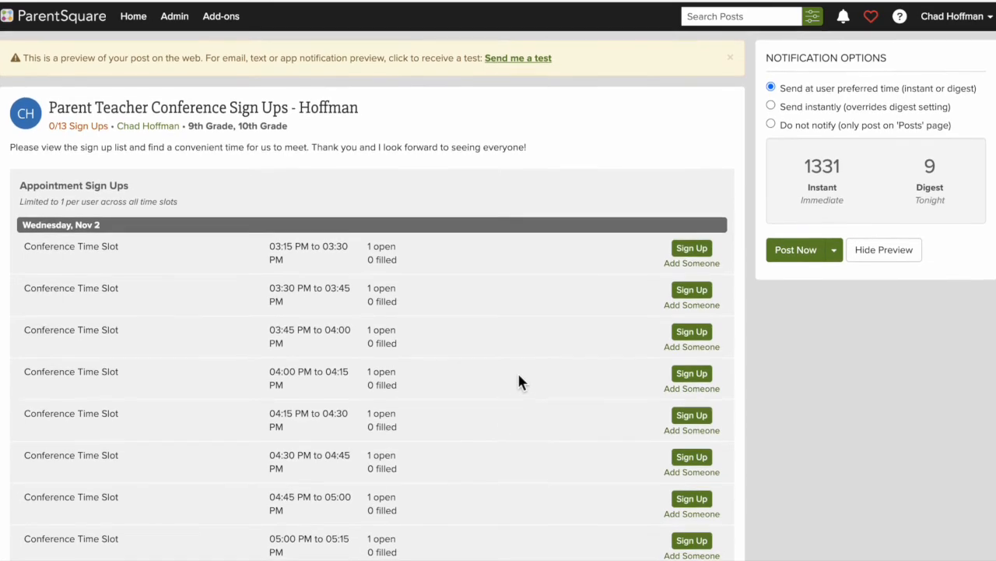
scroll(519, 377, "down", 6)
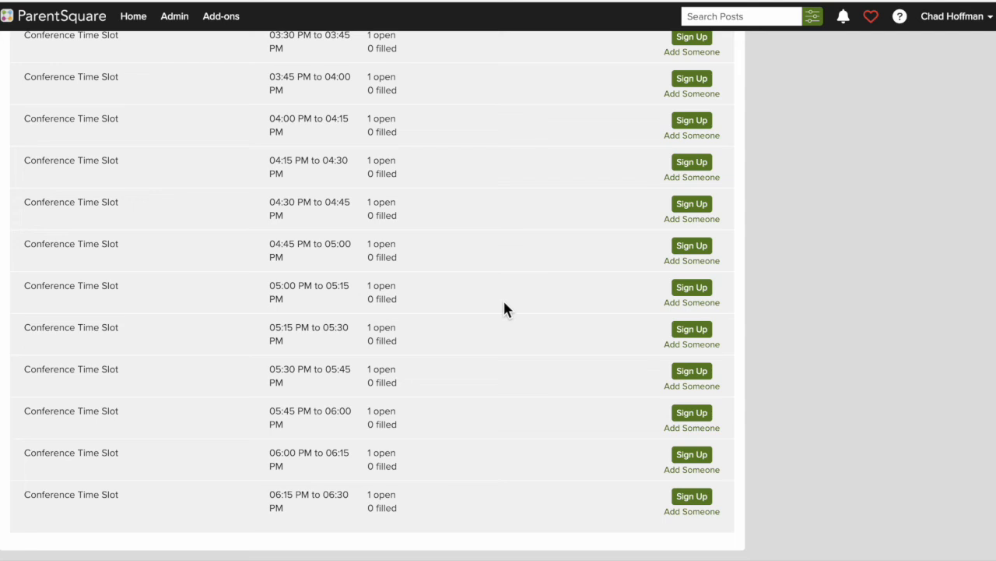
scroll(502, 309, "up", 5)
scroll(503, 305, "up", 3)
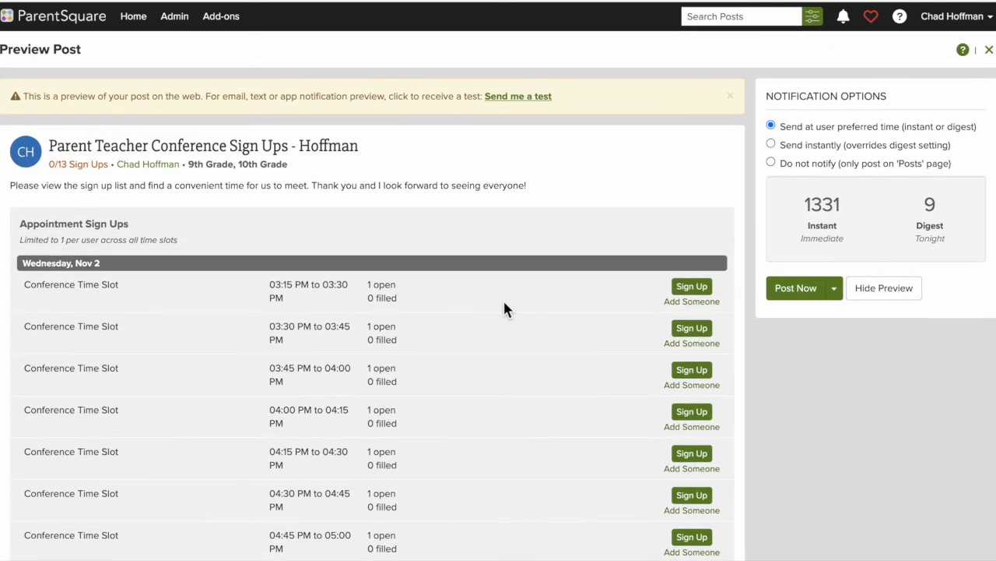